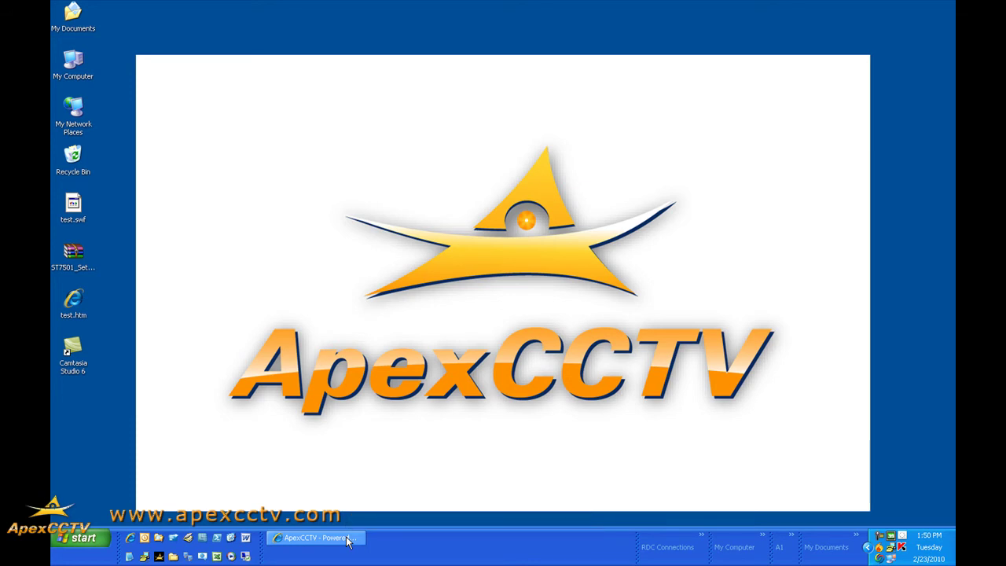
# Step: Bring the support site forward and browse Downloads › IP Cameras › VivoTek to the ST7501_Setup page
pyautogui.click(346, 540)
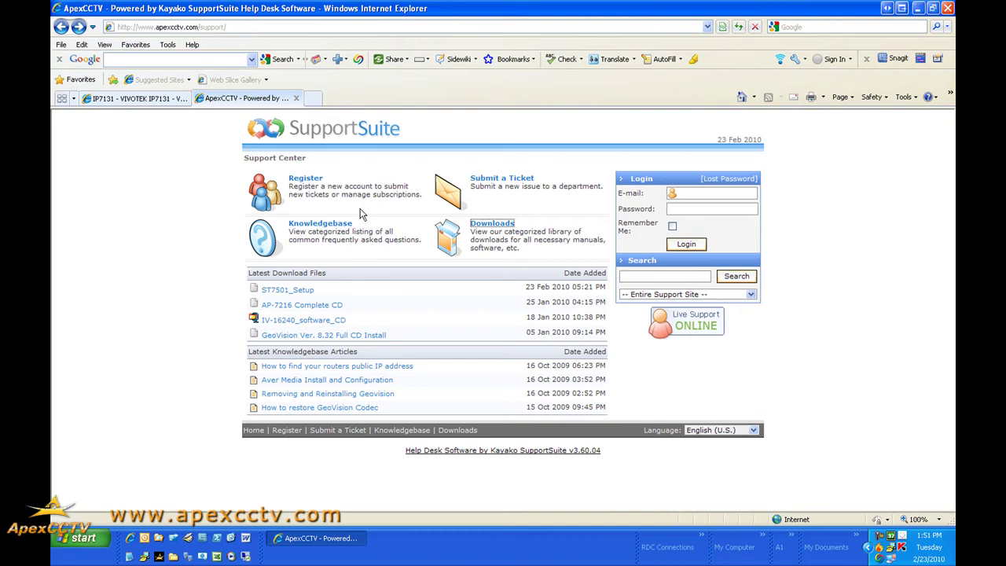
pyautogui.click(497, 227)
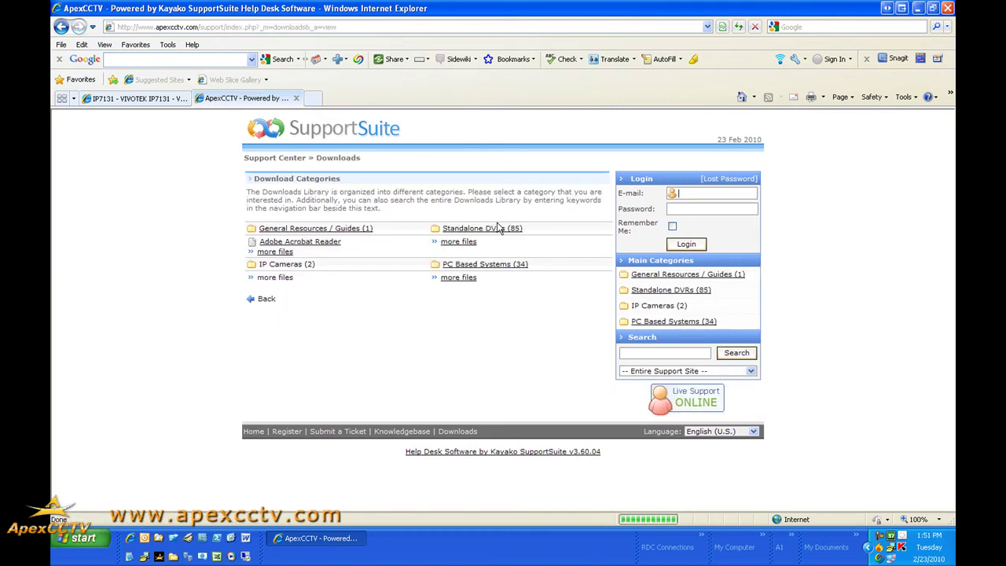
pyautogui.click(280, 265)
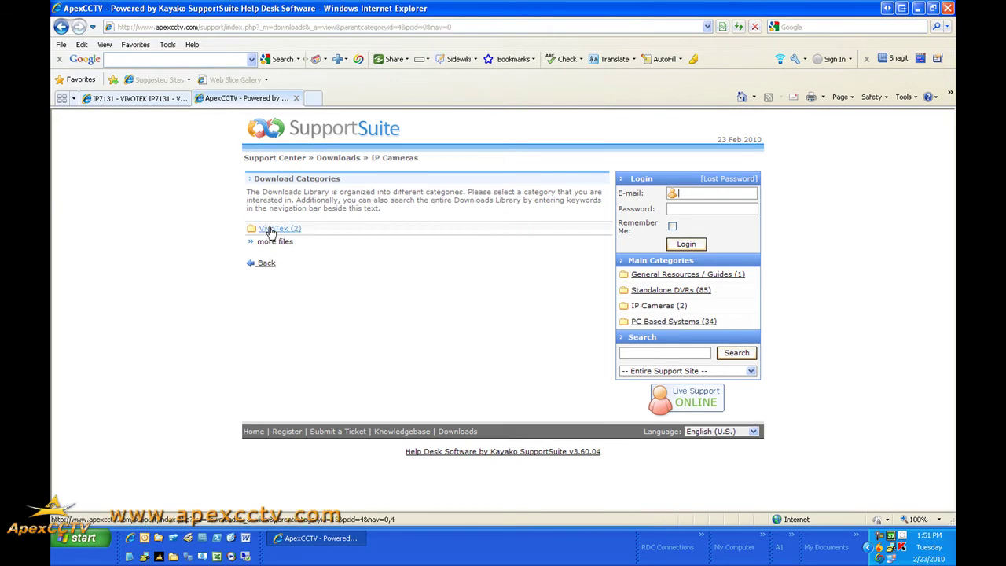
pyautogui.click(269, 229)
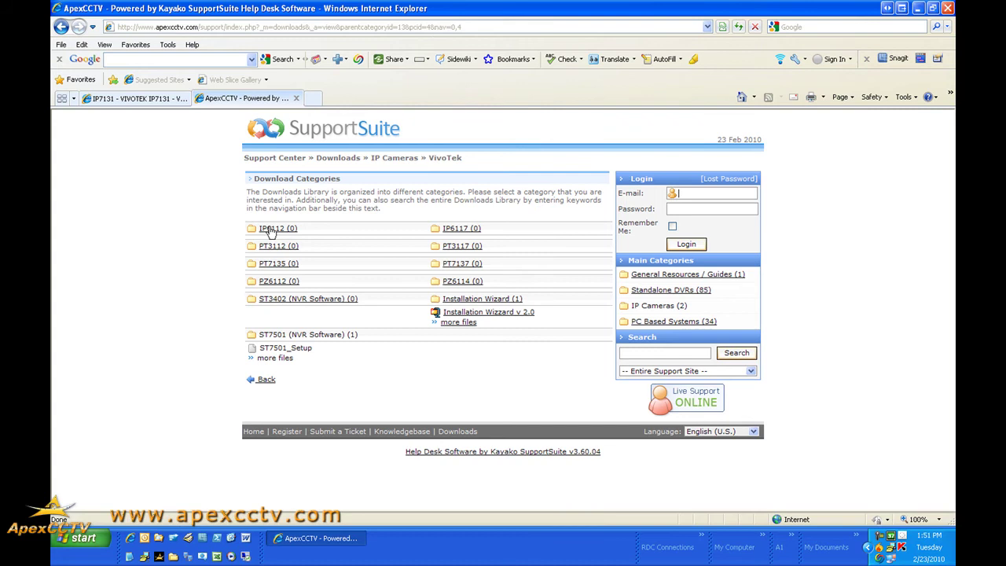
pyautogui.click(303, 350)
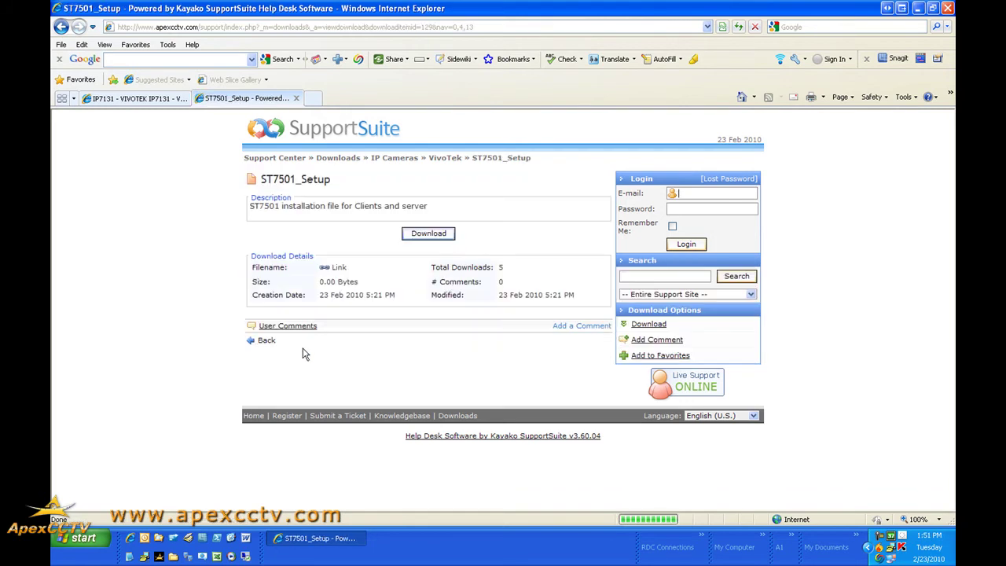
# Step: Start saving ST7501_Setup.zip to the Desktop, then cancel because the archive is already there
pyautogui.click(428, 236)
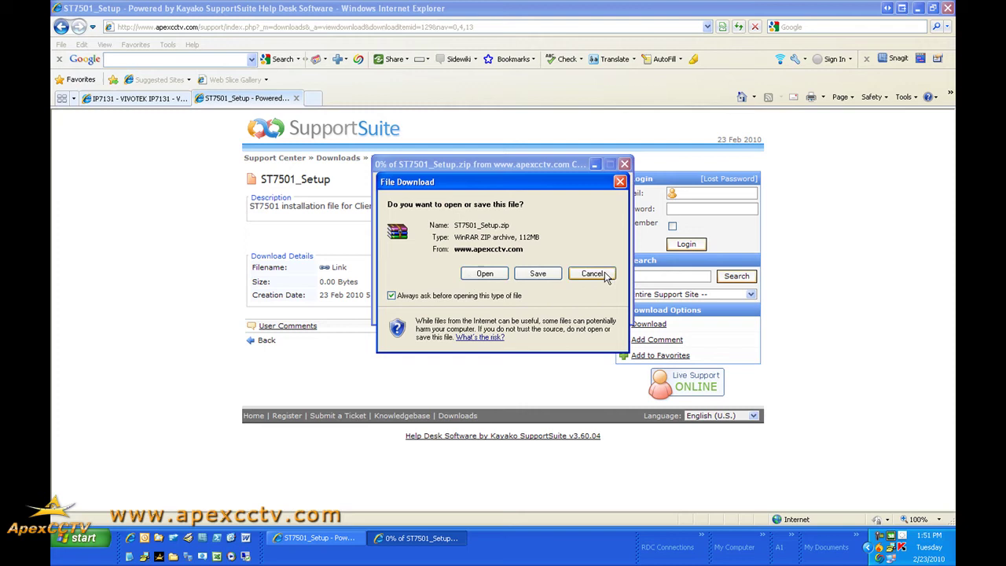
pyautogui.click(537, 274)
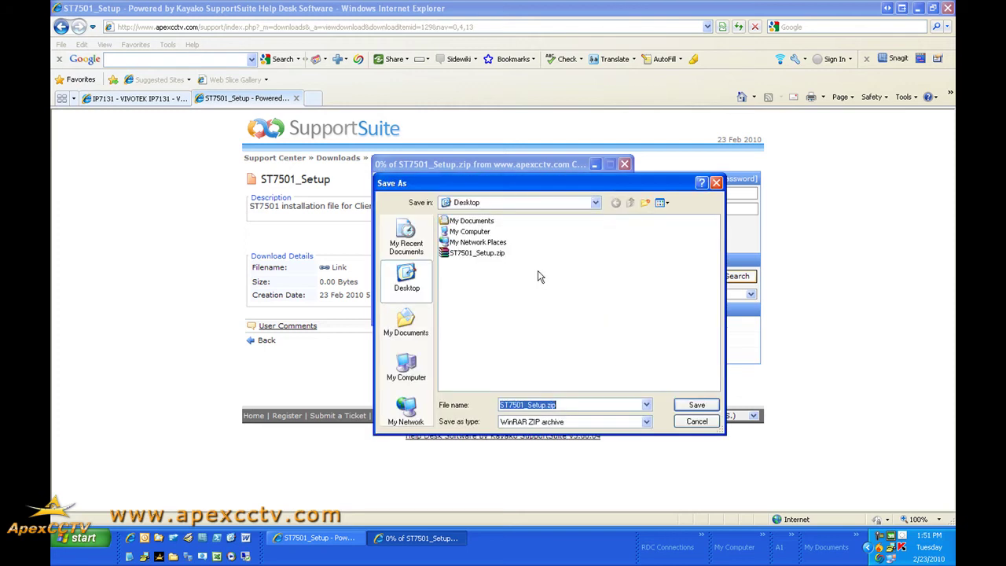
pyautogui.click(464, 259)
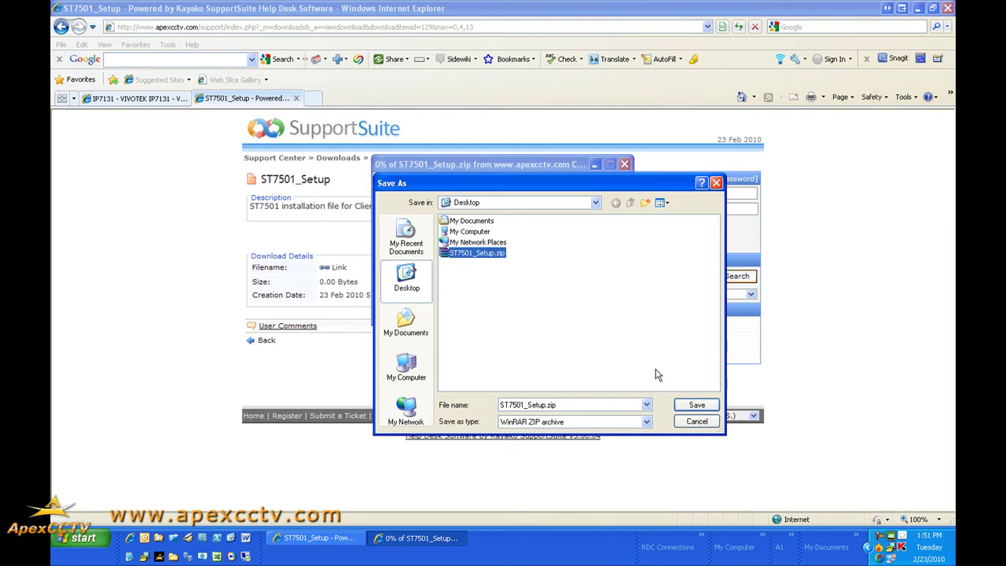
pyautogui.click(696, 421)
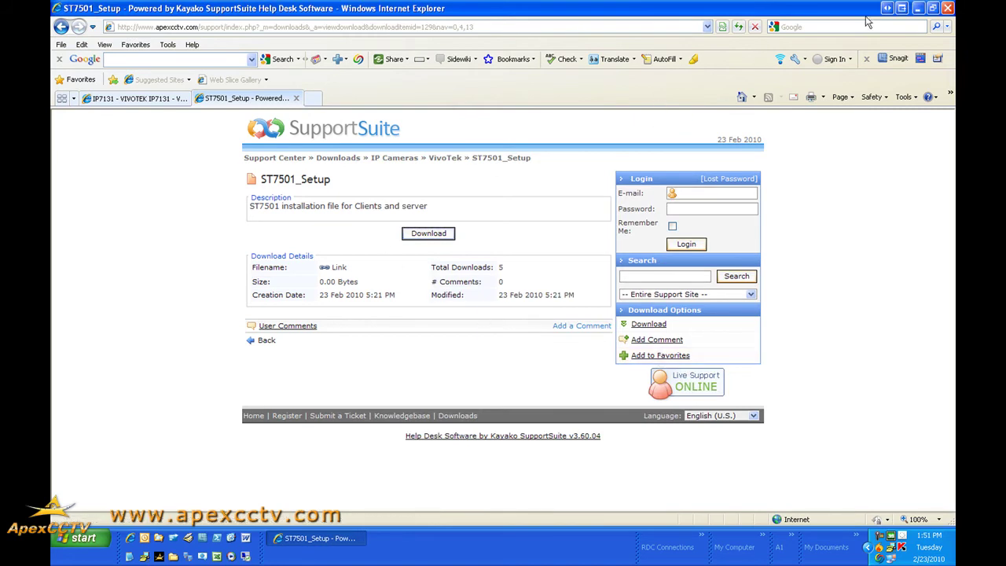
# Step: Close Internet Explorer with all its tabs and select ST7501_Setup.zip on the desktop
pyautogui.click(948, 8)
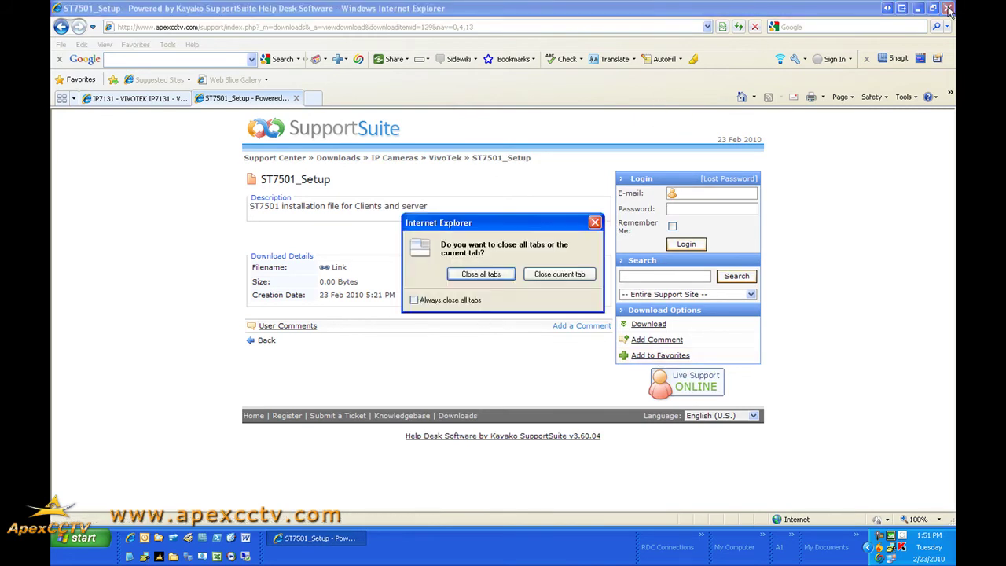
pyautogui.click(495, 275)
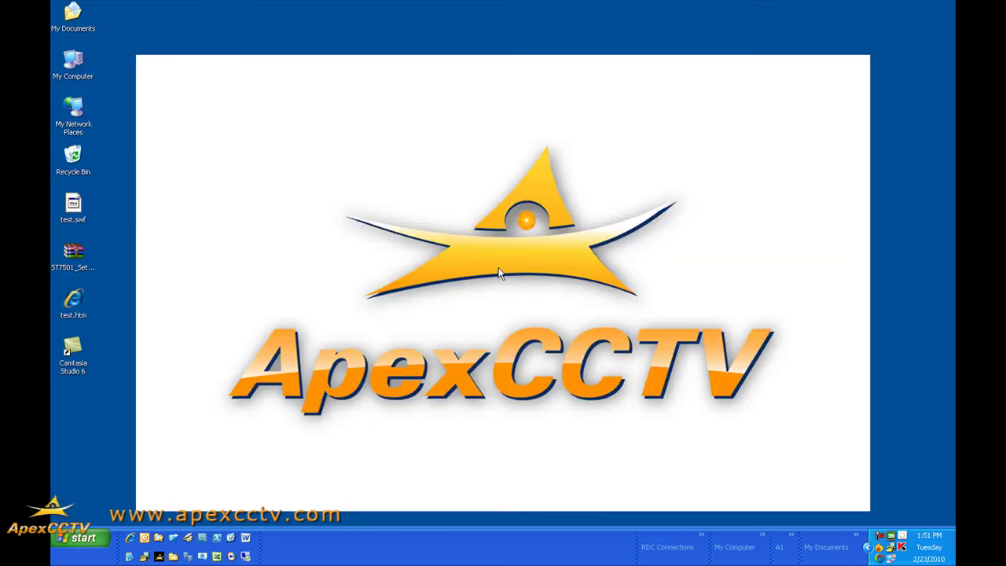
pyautogui.click(73, 256)
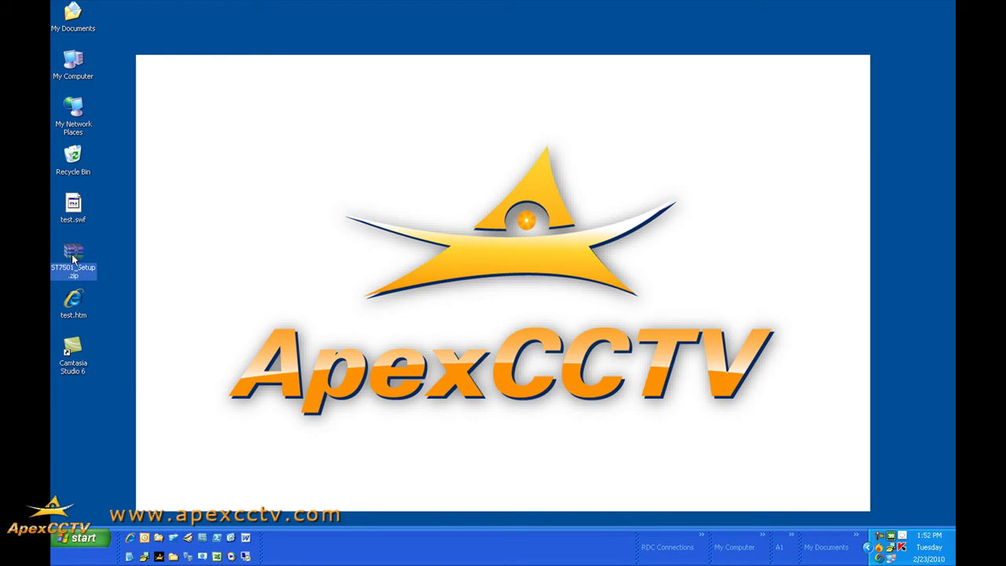
# Step: Extract ST7501_Setup.exe from ST7501_Setup.zip into Desktop\ST7501_Setup with WinRAR
pyautogui.doubleClick(74, 255)
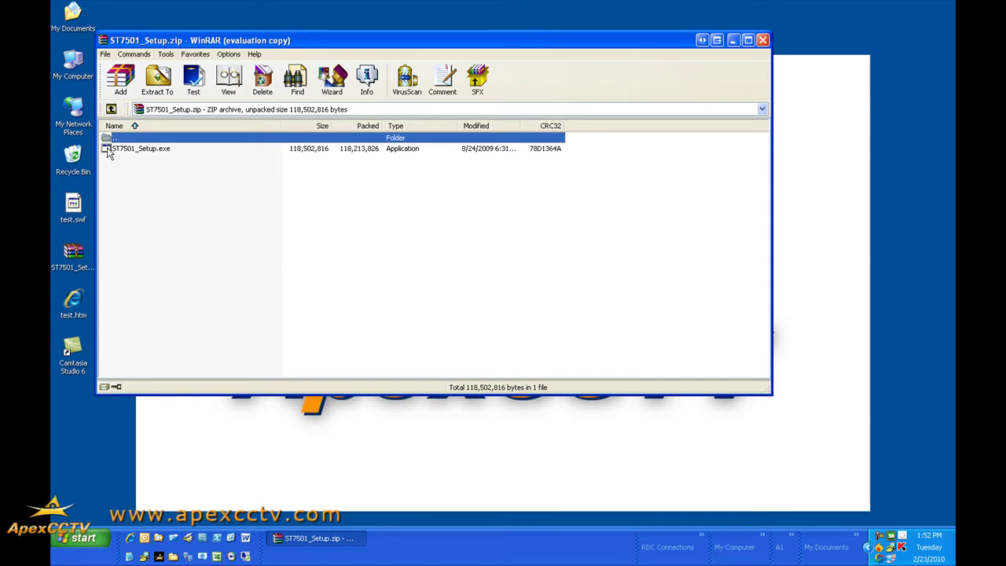
pyautogui.click(108, 150)
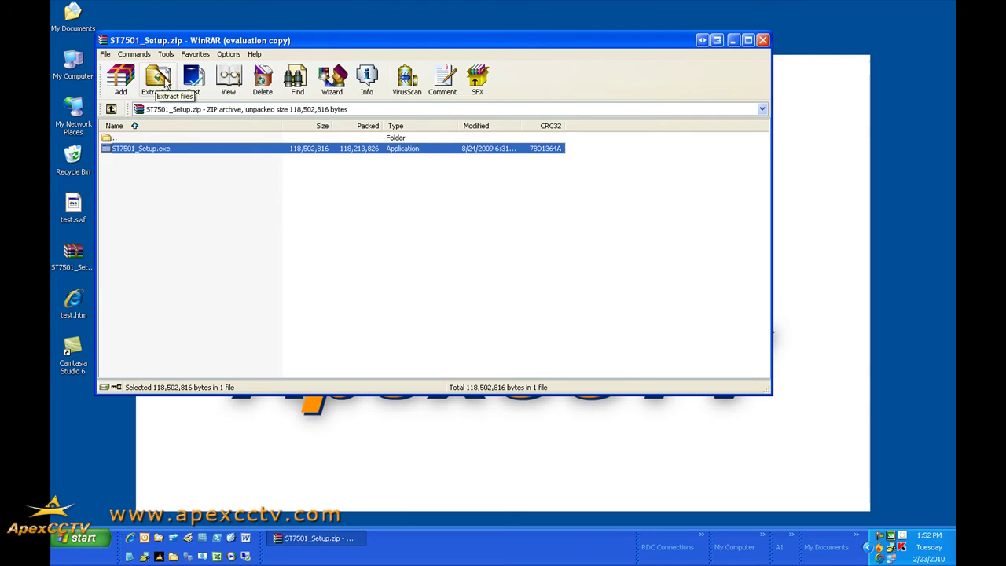
pyautogui.click(164, 82)
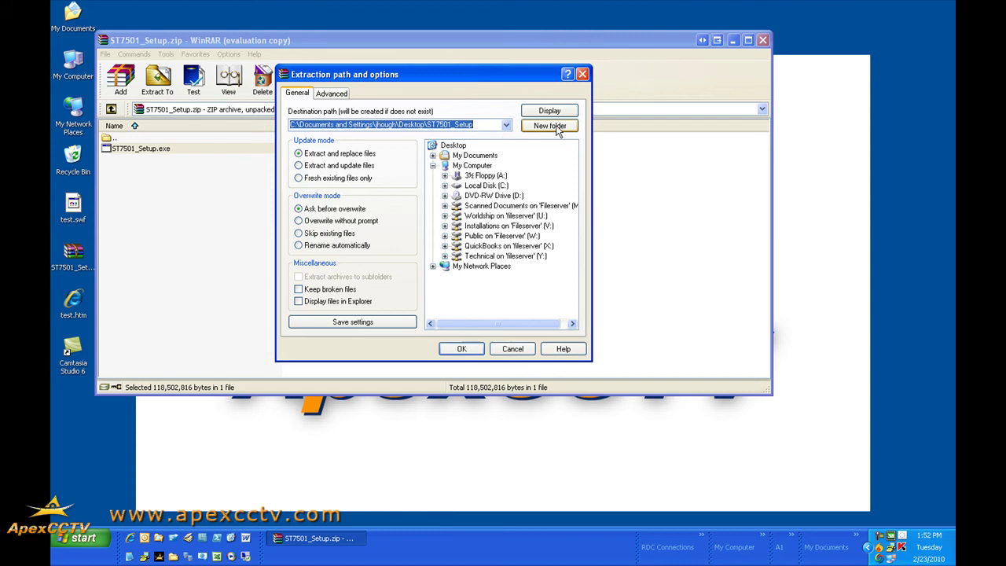
pyautogui.click(461, 349)
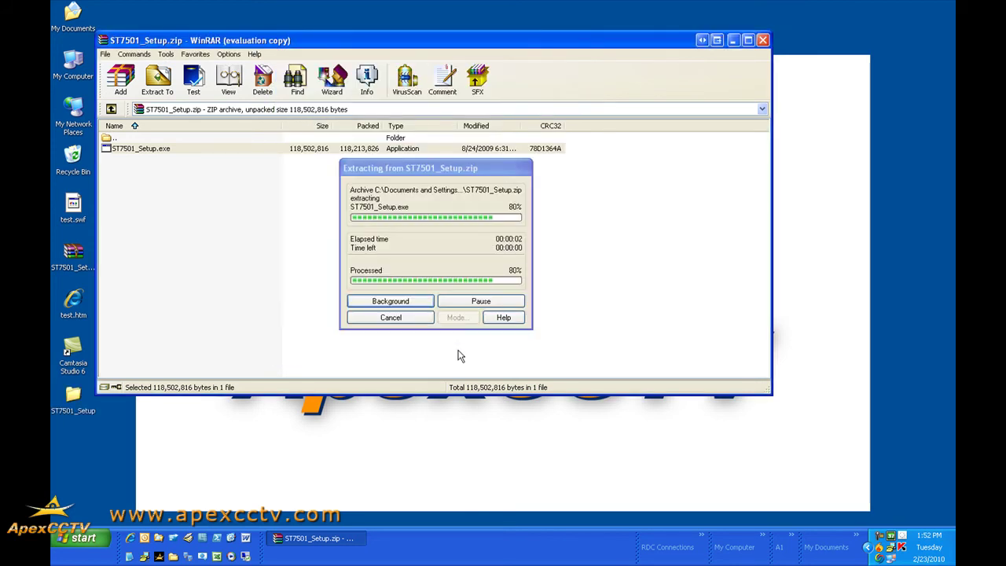
# Step: Run ST7501_Setup.exe from the extracted ST7501_Setup folder
pyautogui.doubleClick(71, 397)
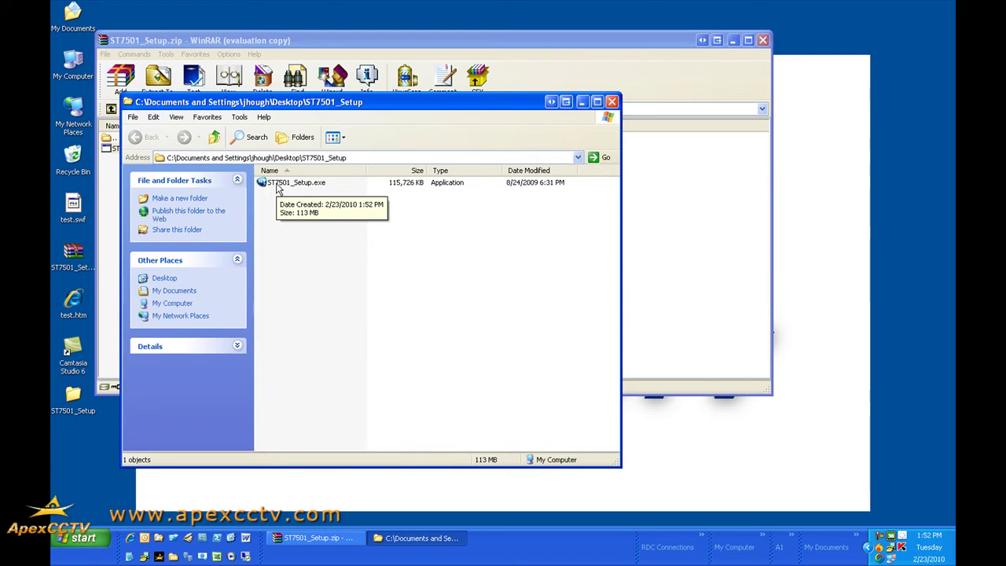
pyautogui.doubleClick(276, 183)
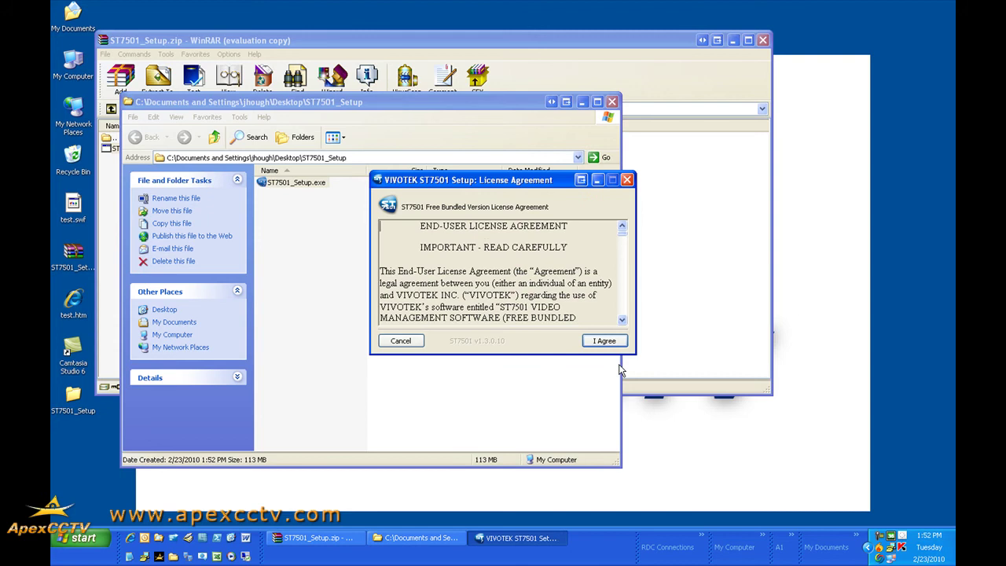
# Step: Accept the license and default install folder, and untick the ST7501 Server component
pyautogui.click(605, 341)
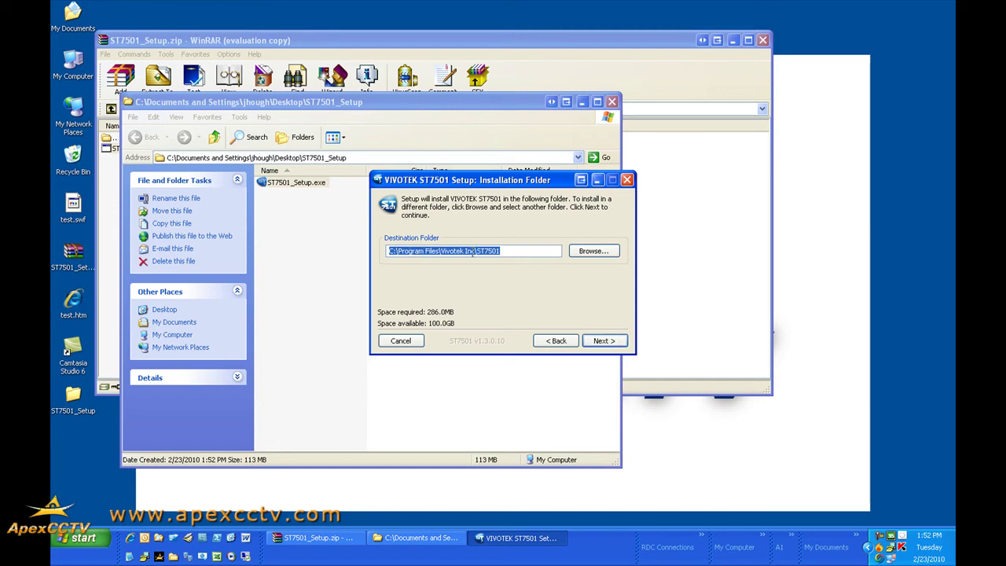
pyautogui.click(604, 344)
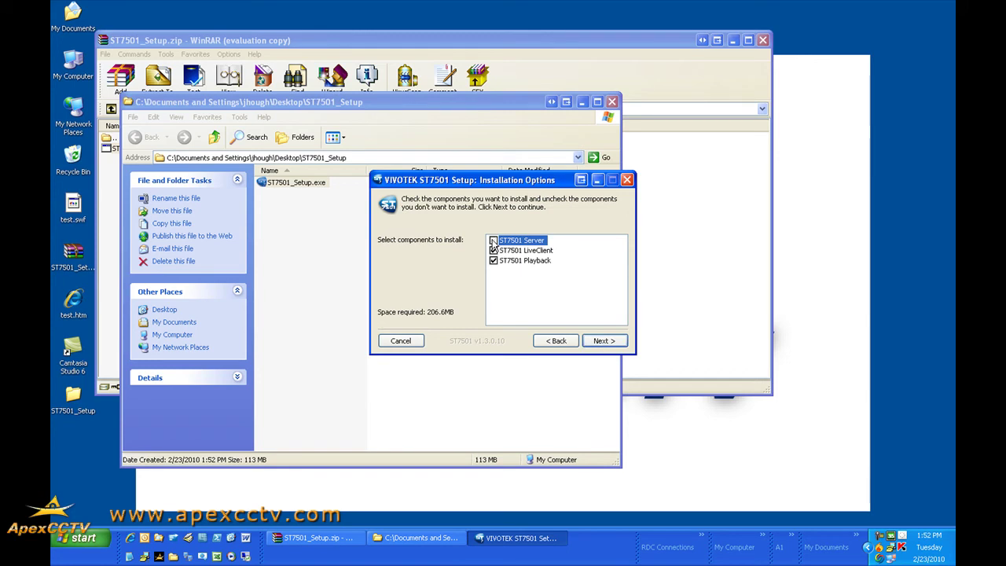
pyautogui.click(493, 240)
# Step: Install to completion, then close the setup, the ST7501_Setup folder and WinRAR
pyautogui.click(601, 340)
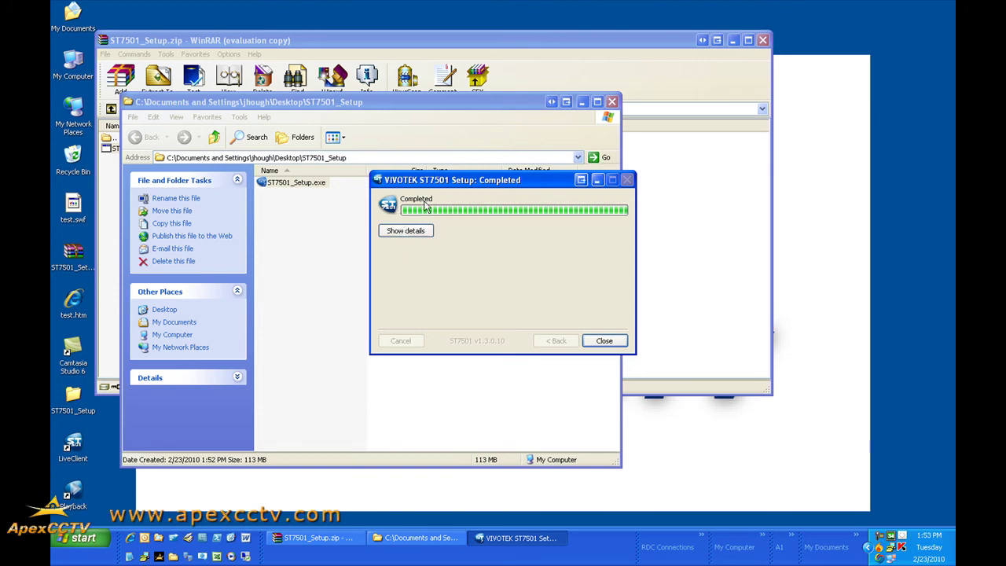
pyautogui.click(603, 341)
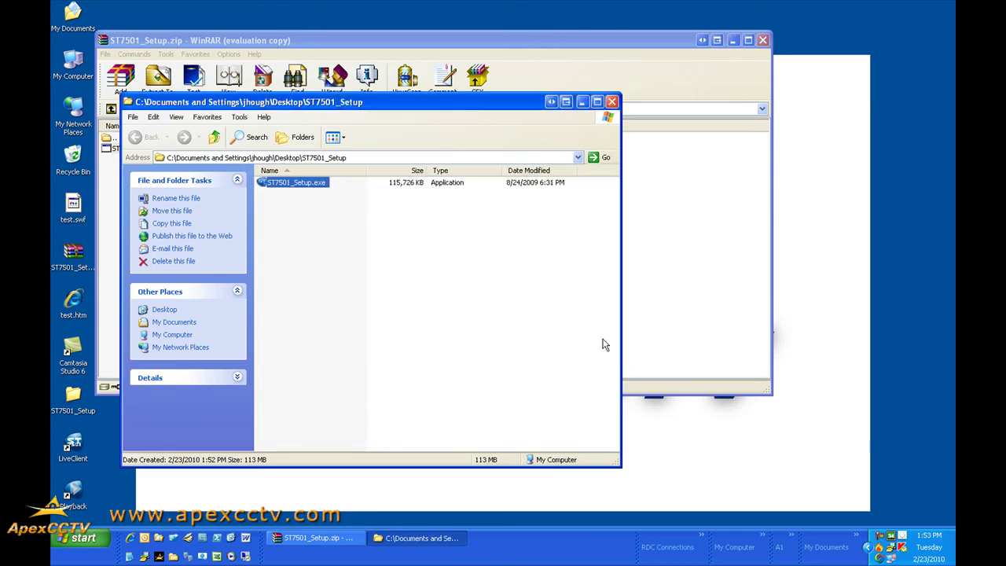
pyautogui.click(612, 103)
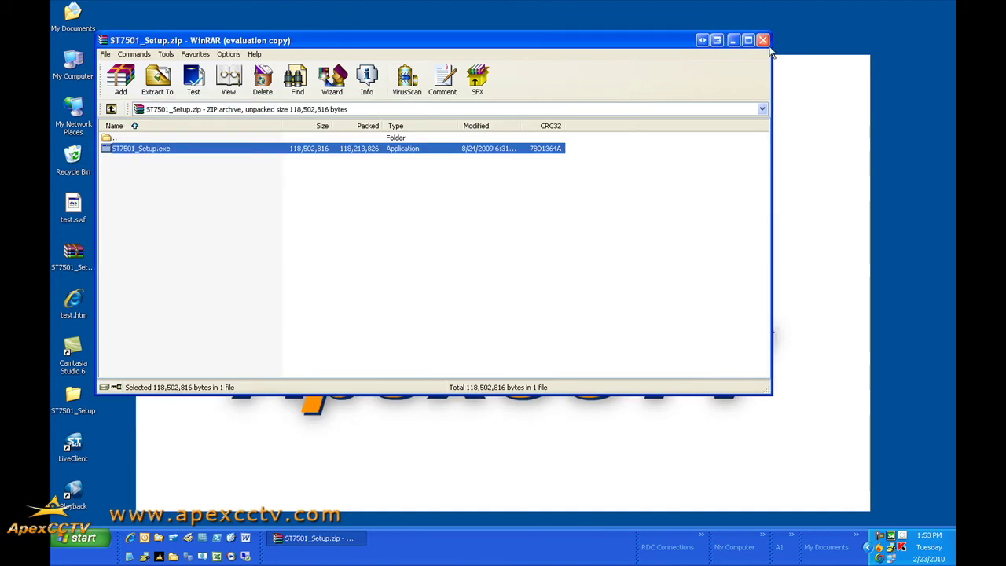
pyautogui.click(762, 40)
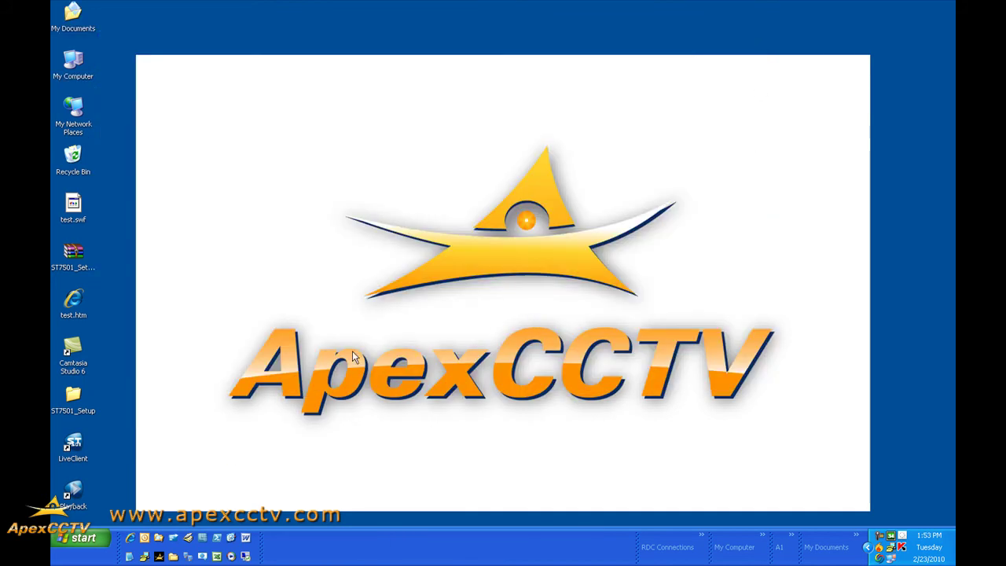
# Step: Launch LiveClient, check station IP 192.168.1.63 and enter the account password
pyautogui.doubleClick(74, 445)
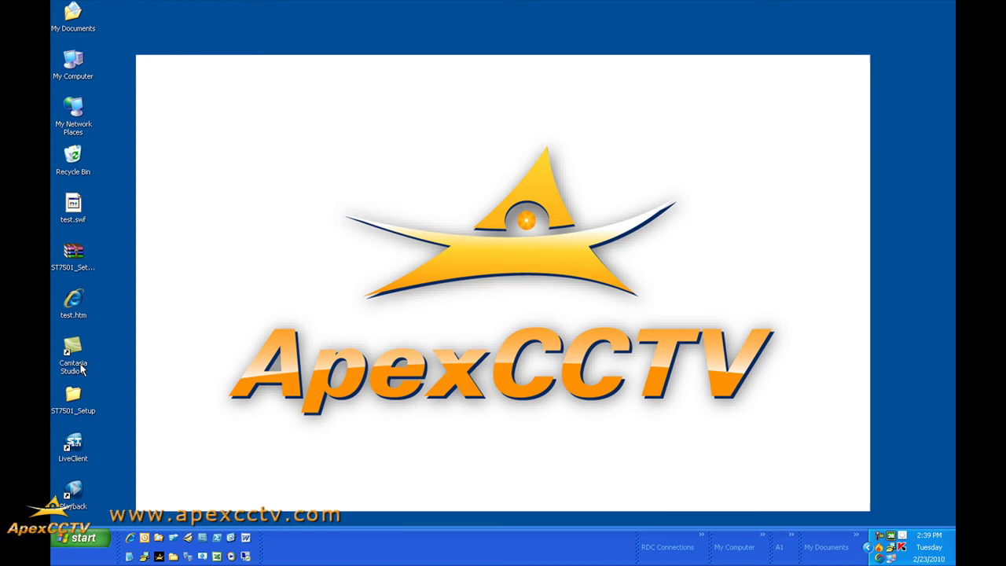
pyautogui.doubleClick(76, 446)
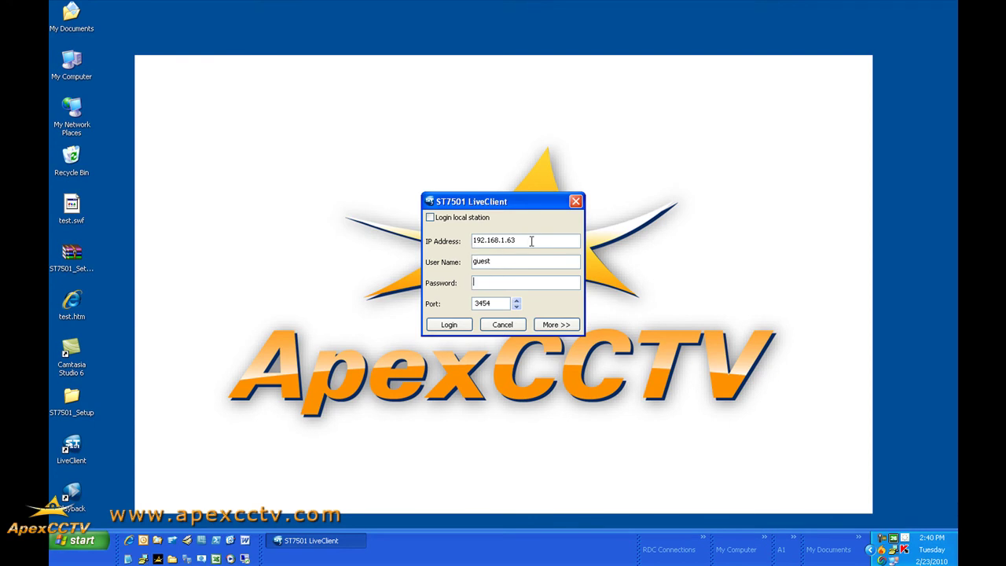
pyautogui.moveTo(531, 241); pyautogui.dragTo(452, 247)
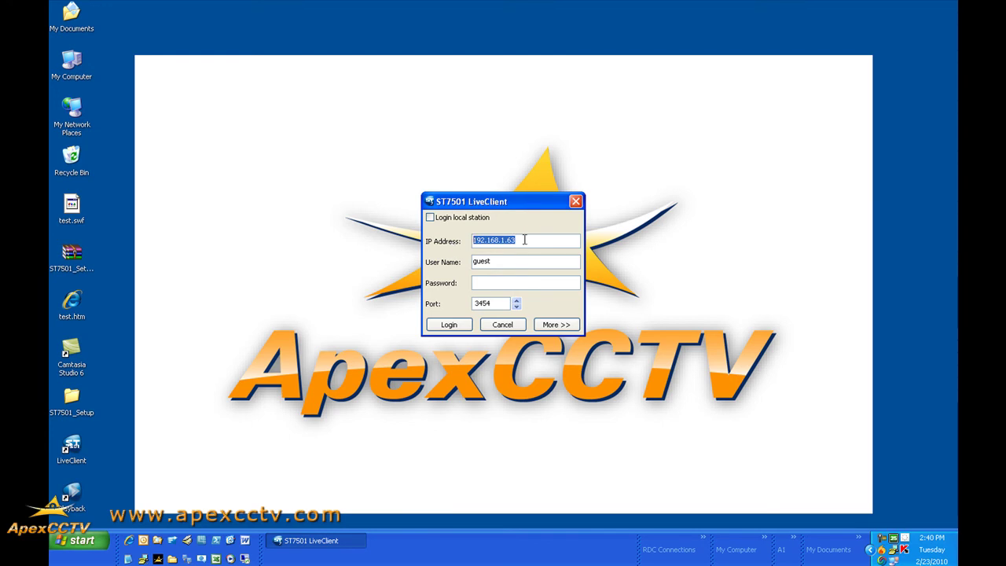
pyautogui.click(499, 283)
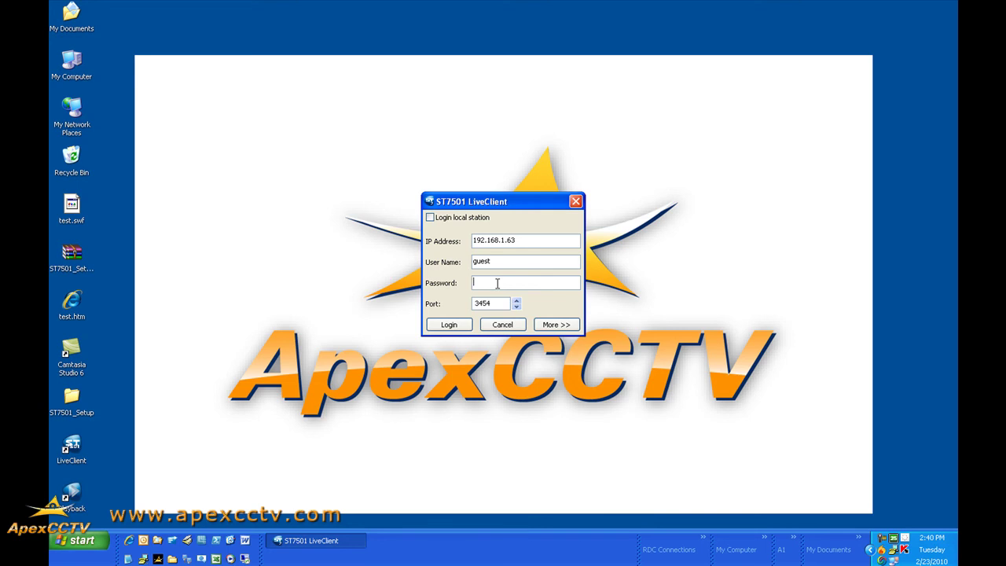
pyautogui.write('e')
# Step: Log in, expand the Camera tree to four cameras, and enlarge the PTZ controls and camera grid
pyautogui.click(457, 323)
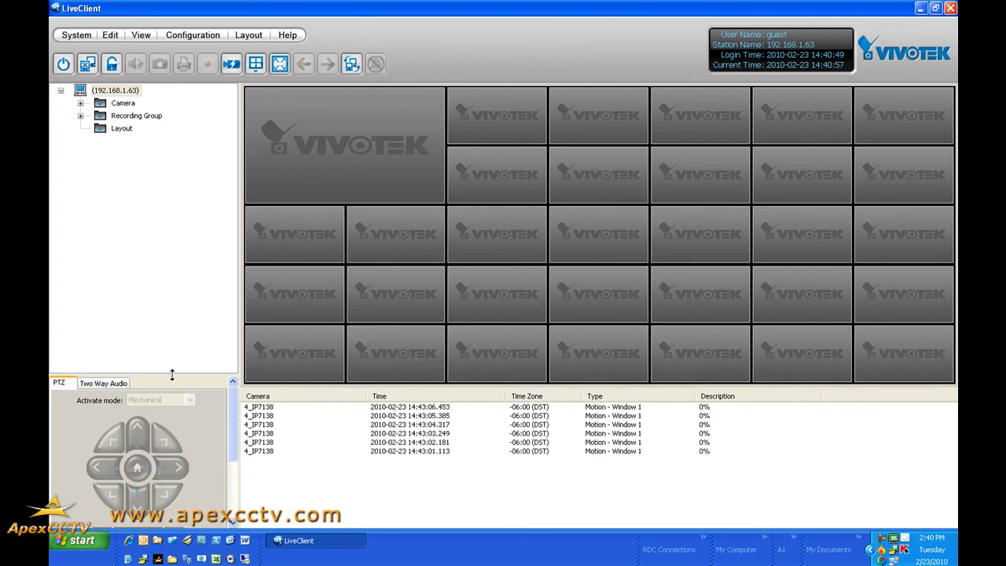
pyautogui.click(80, 103)
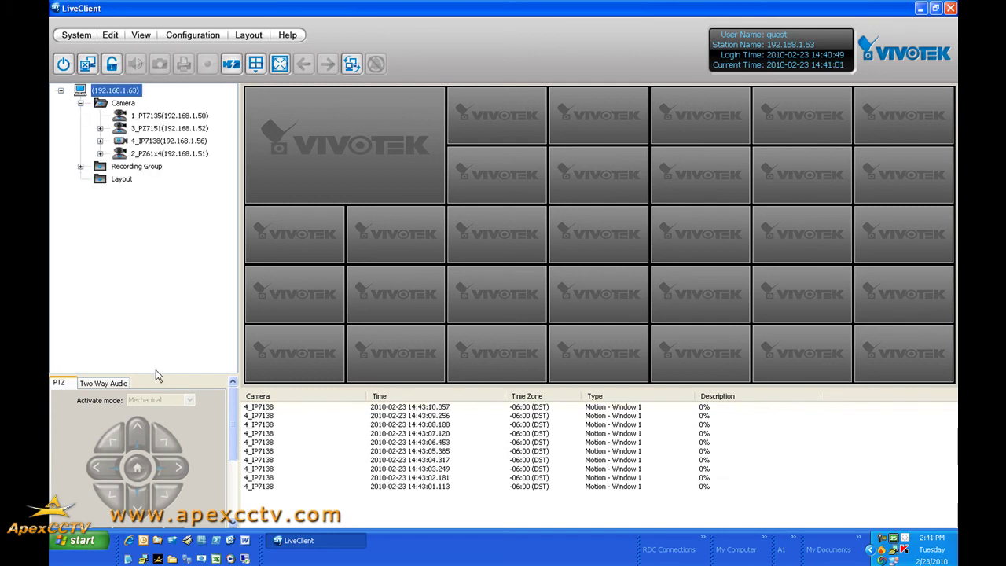
pyautogui.moveTo(155, 374); pyautogui.dragTo(150, 218)
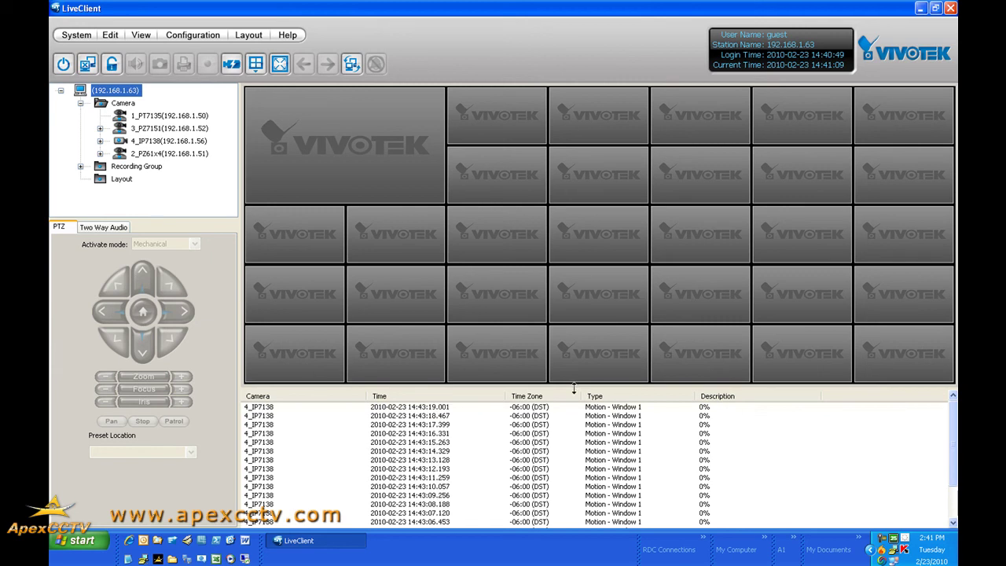
pyautogui.moveTo(573, 386); pyautogui.dragTo(568, 464)
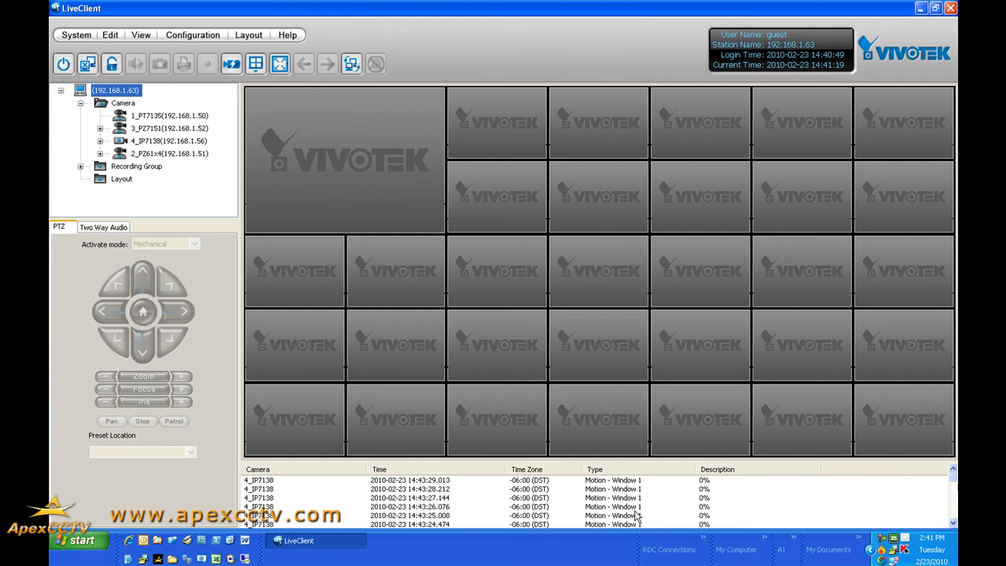
# Step: Enable 'Keep the aspect ratio' in Configuration › Client Settings › View Settings and confirm with OK
pyautogui.click(201, 37)
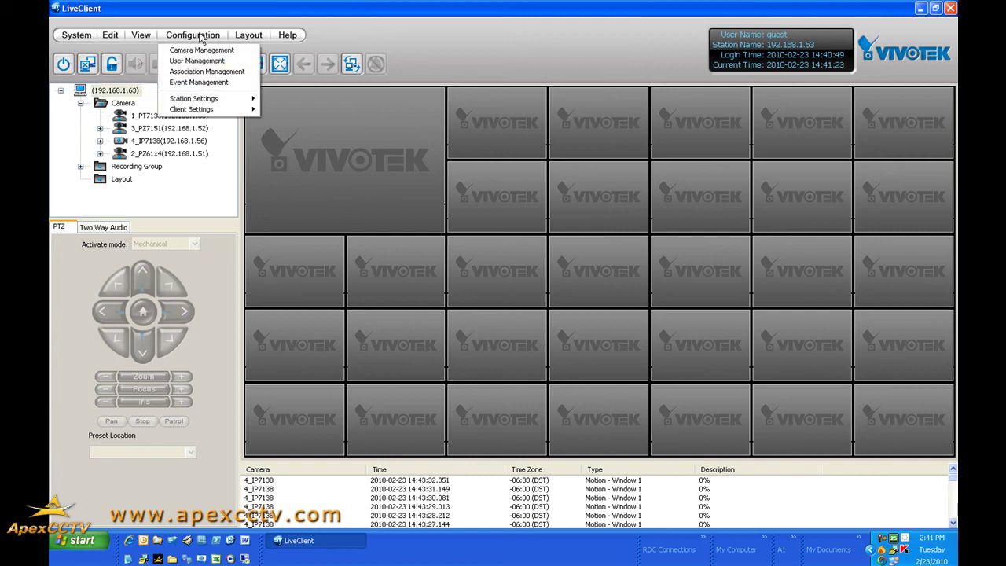
pyautogui.moveTo(201, 109)
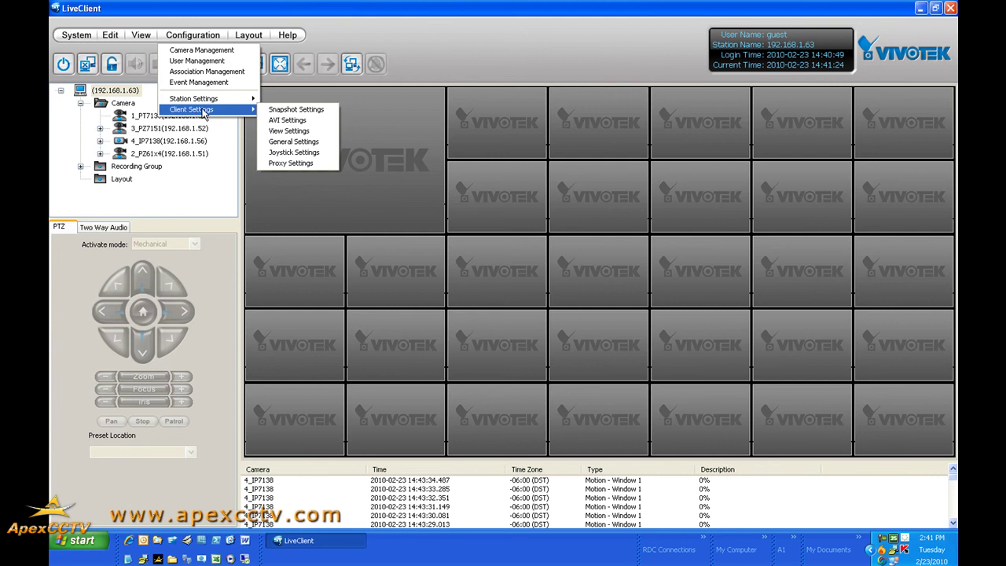
pyautogui.click(282, 131)
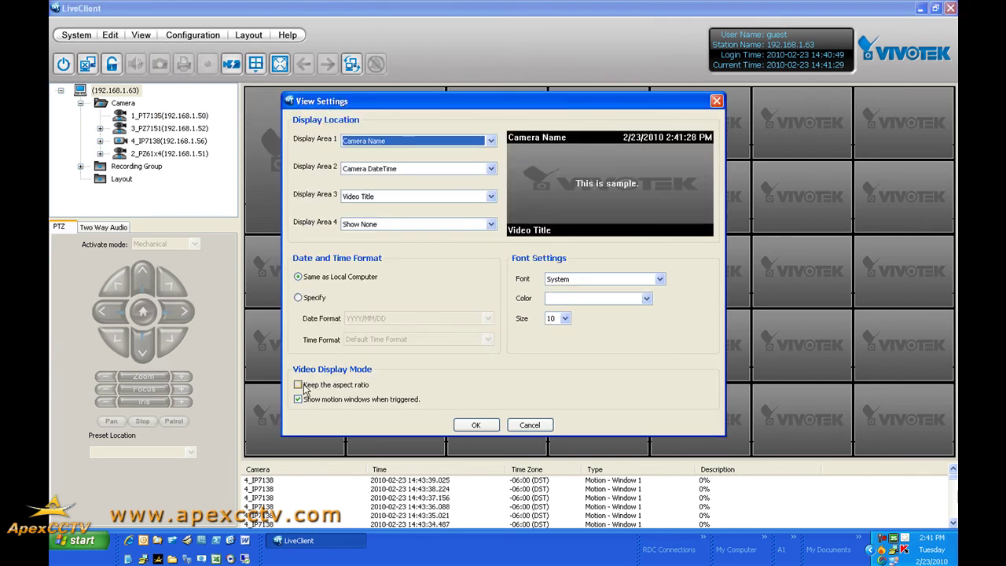
pyautogui.click(298, 384)
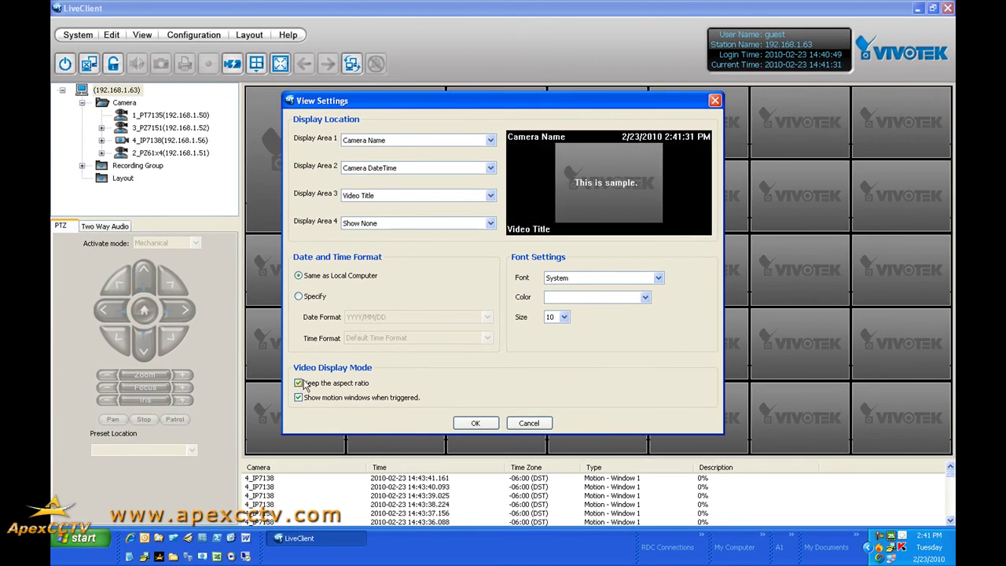
pyautogui.click(474, 425)
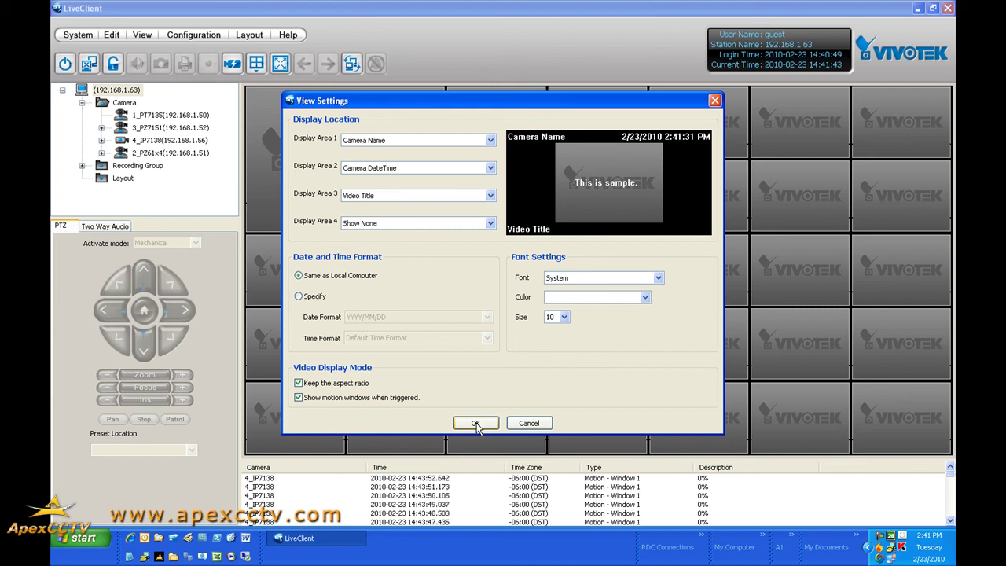
pyautogui.click(476, 424)
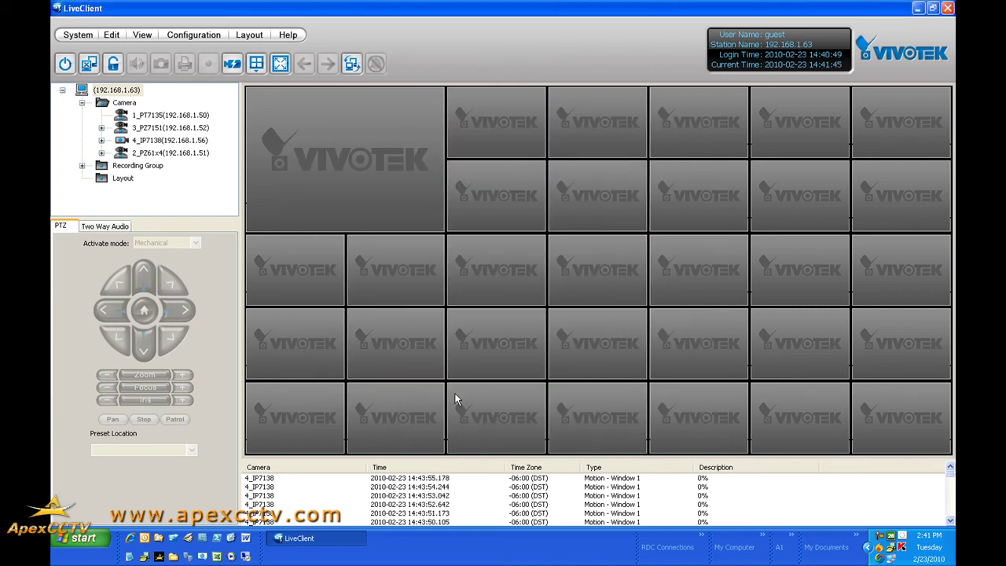